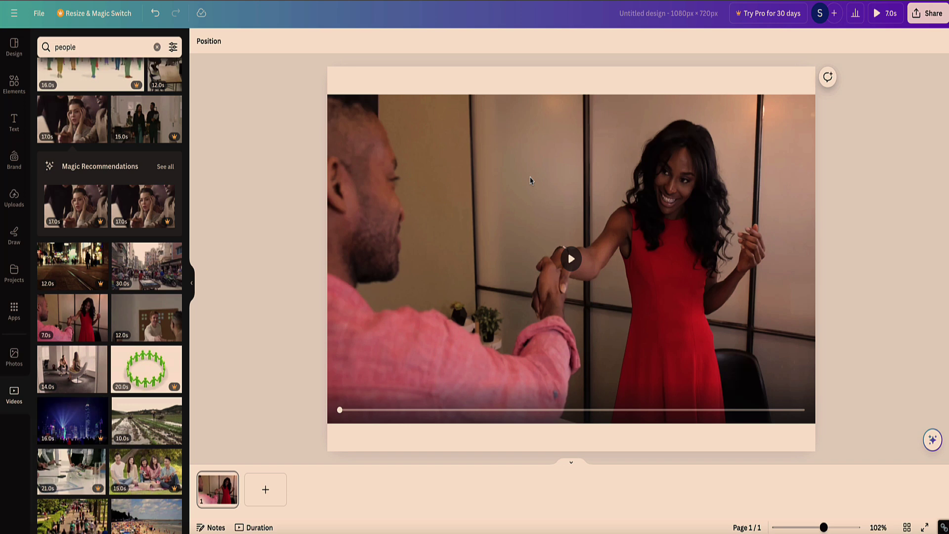
Open the Voiceover app from Canva's Apps panel
click(14, 310)
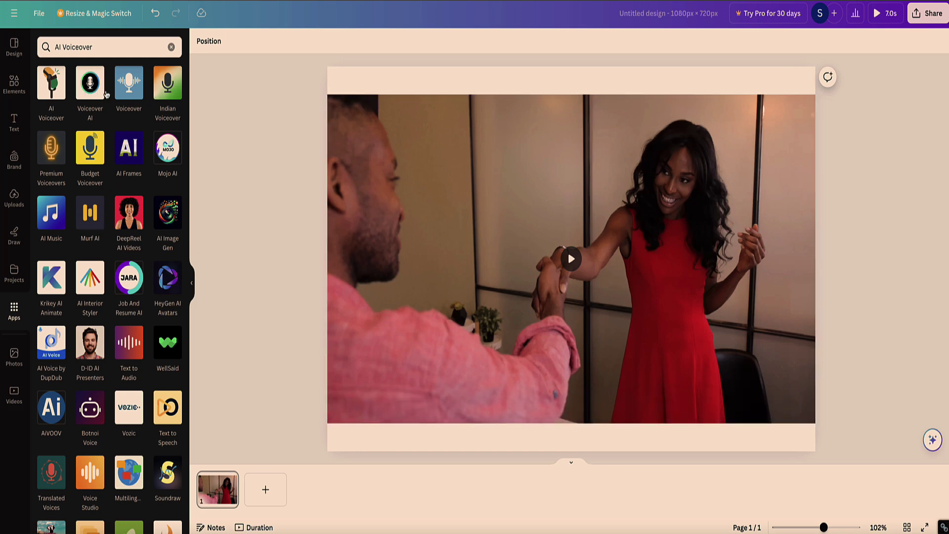
click(127, 82)
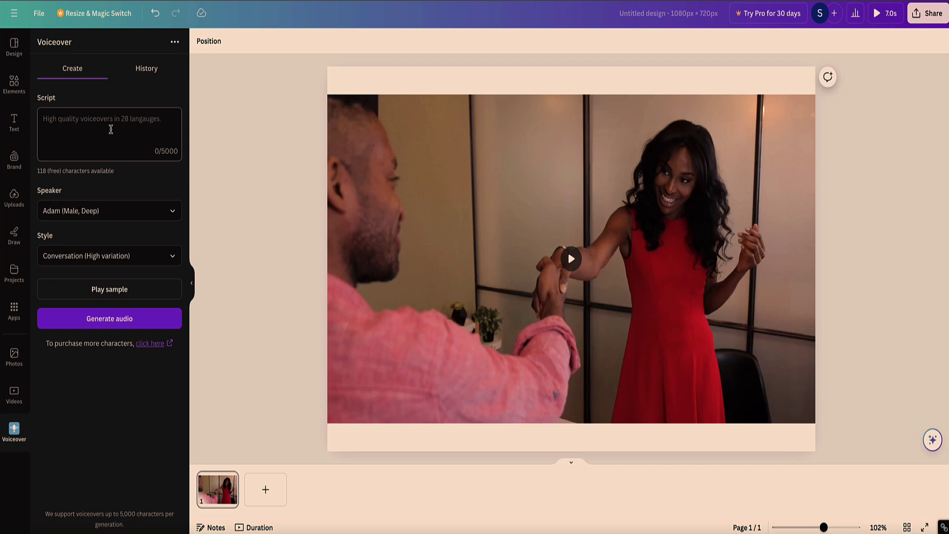
Enter the 'reeeeeally long handshake' script, keeping speaker Adam (Male, Deep) and Conversation style
click(133, 136)
text(T)
text(ndshake...)
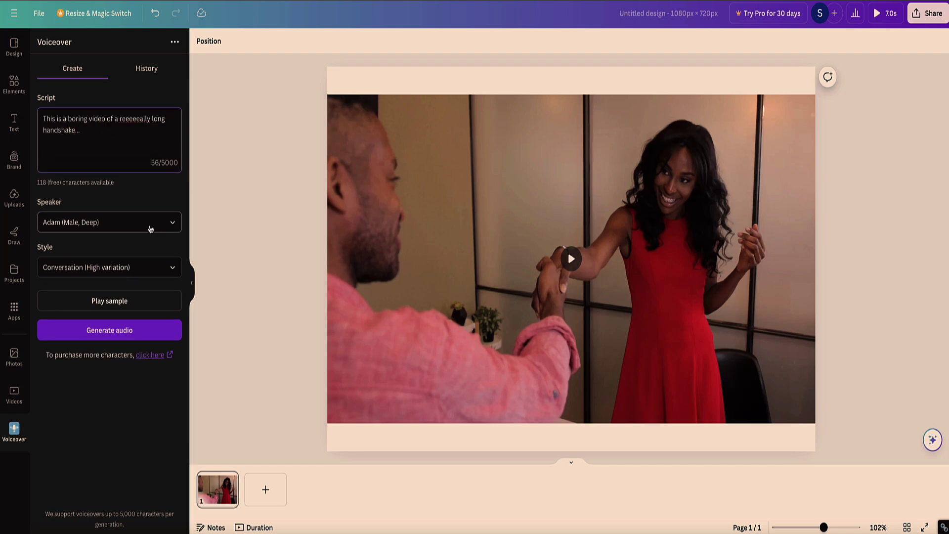
click(173, 223)
scroll(98, 276, up, 5)
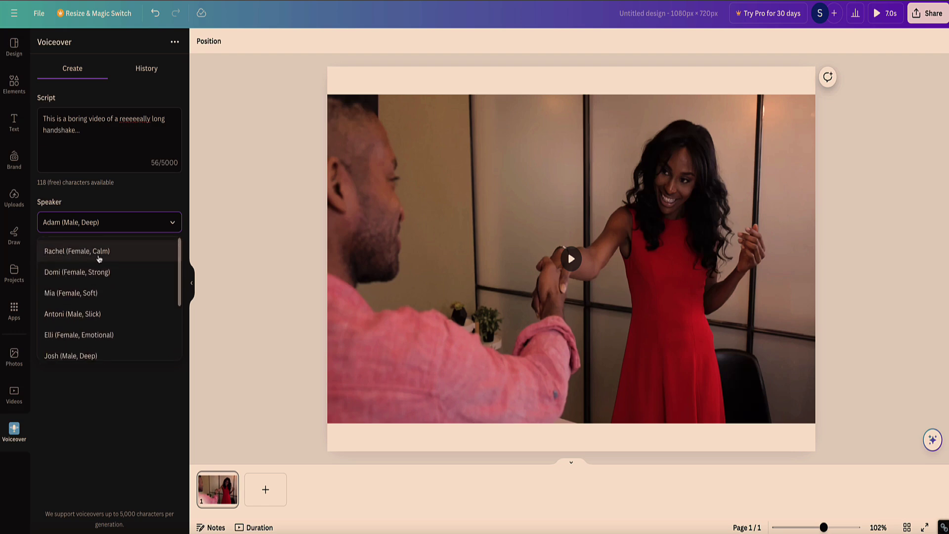
scroll(91, 257, down, 1)
scroll(95, 262, down, 4)
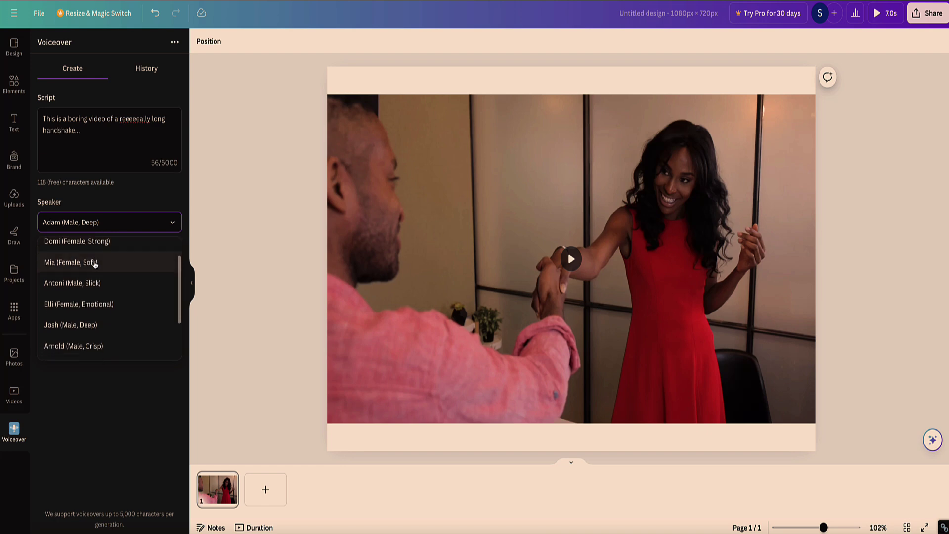
click(125, 271)
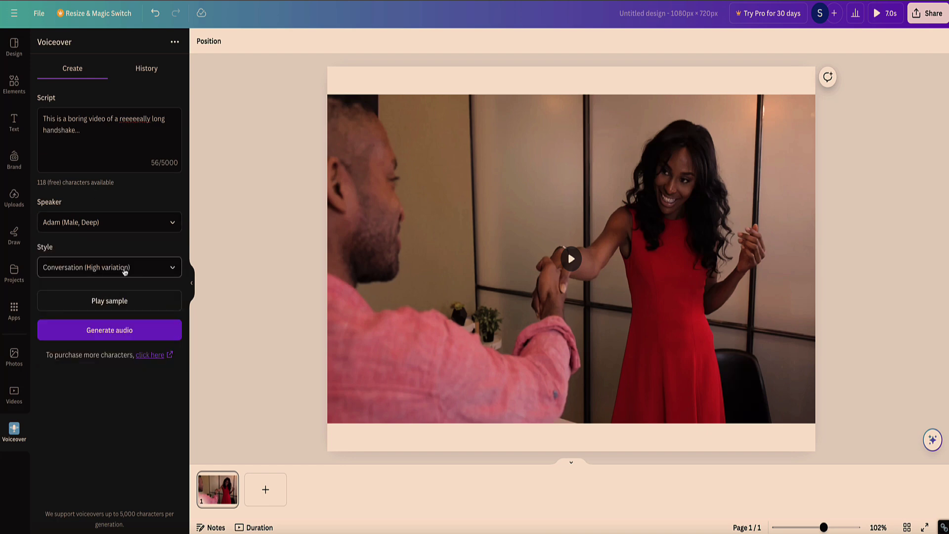
click(169, 270)
click(136, 241)
Generate the 3.7 s voiceover, show it in the timeline, and play it back
click(101, 332)
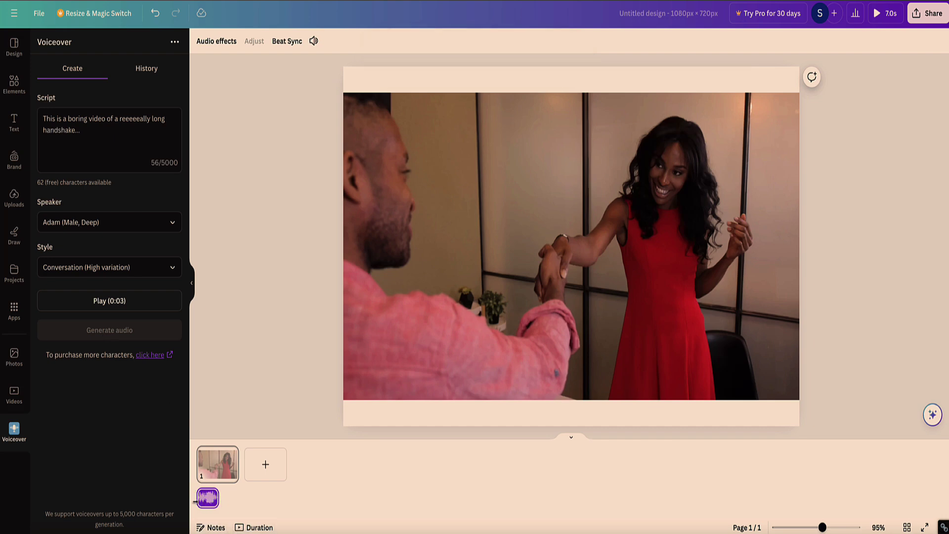
click(252, 528)
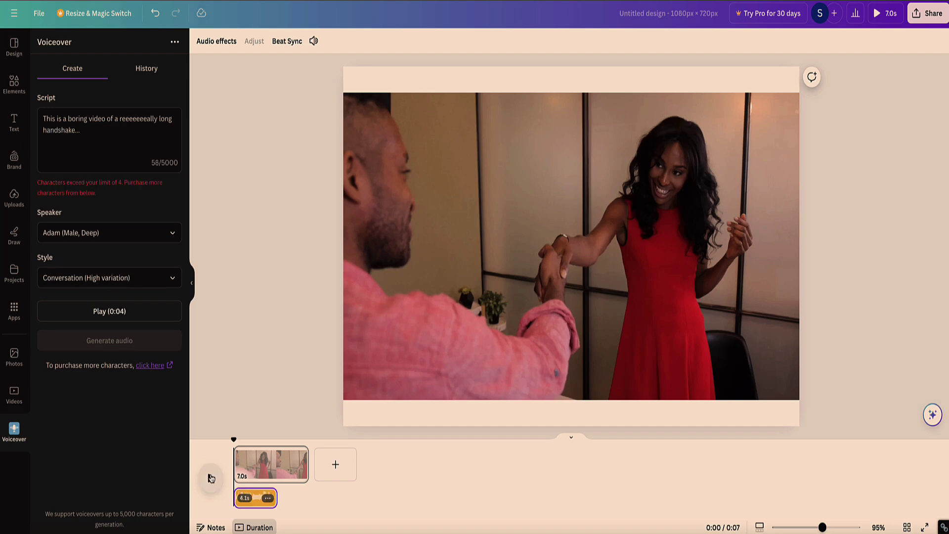
click(210, 479)
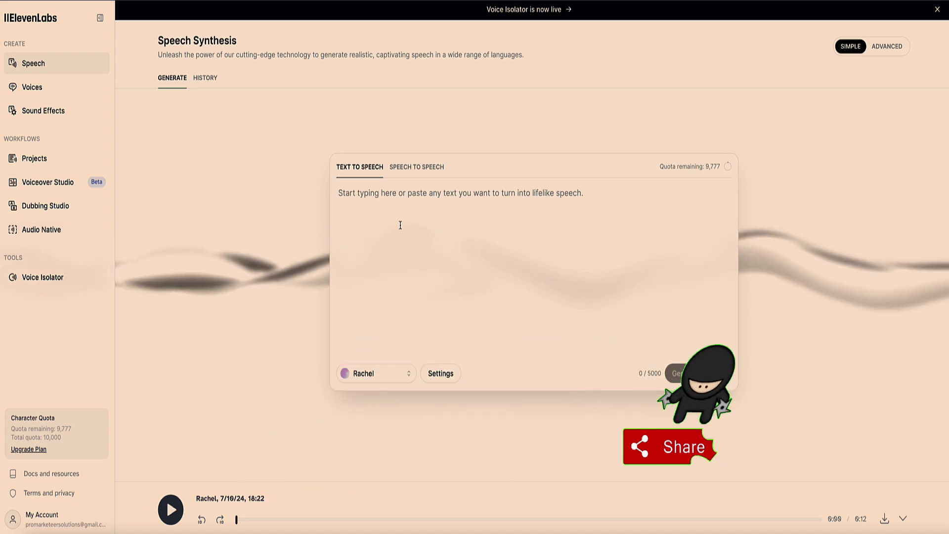
Generate Rachel-voiced speech of the awkward-handshake line in ElevenLabs and download the MP3
click(420, 227)
text(This is a video of a re)
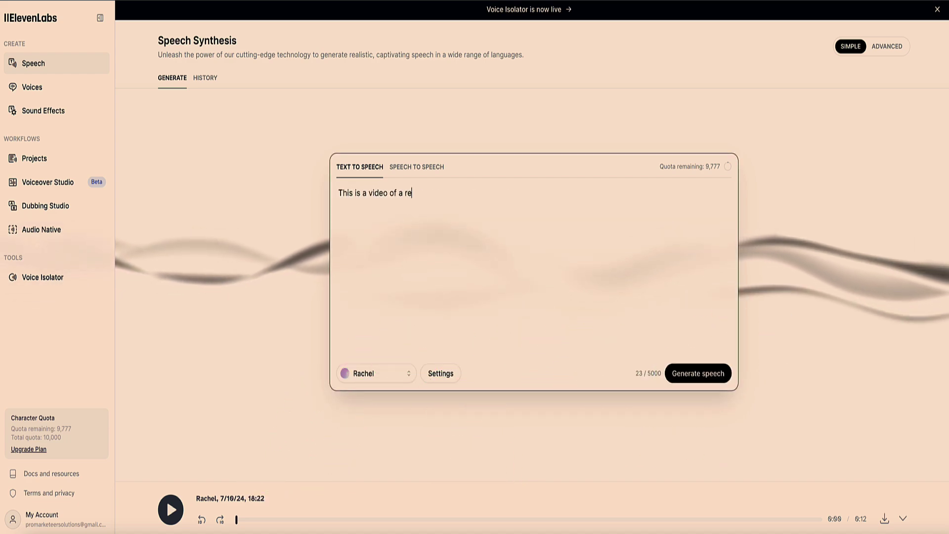
text(eeeeally awkward handshake... she's clearly not into it...)
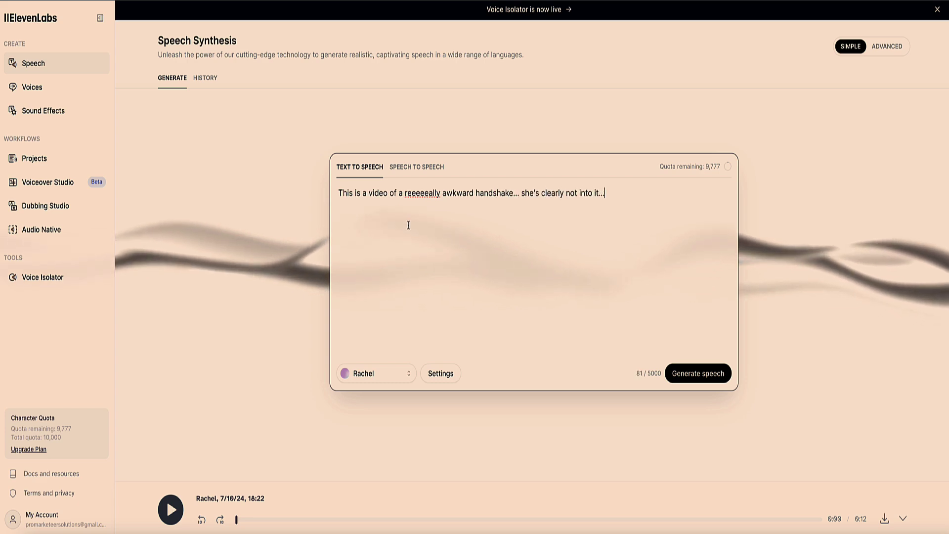
click(693, 374)
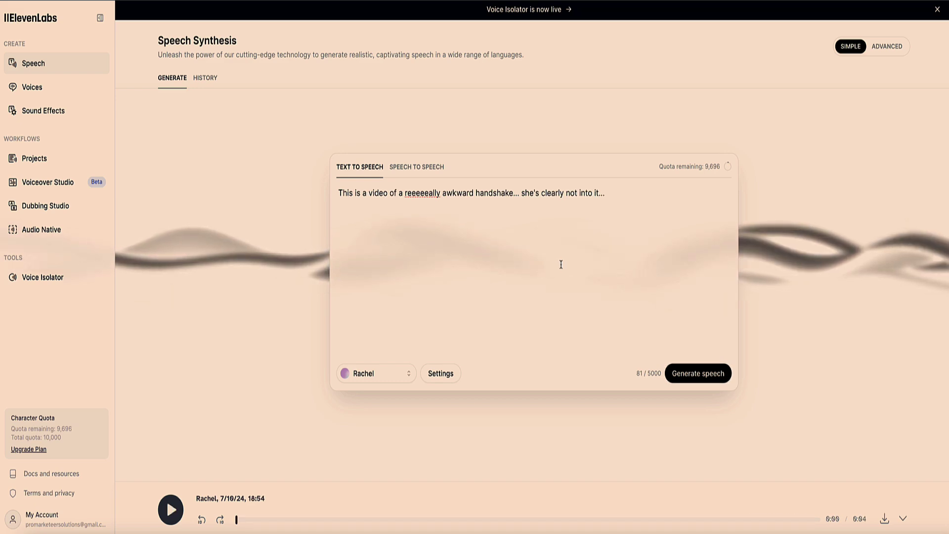
click(885, 520)
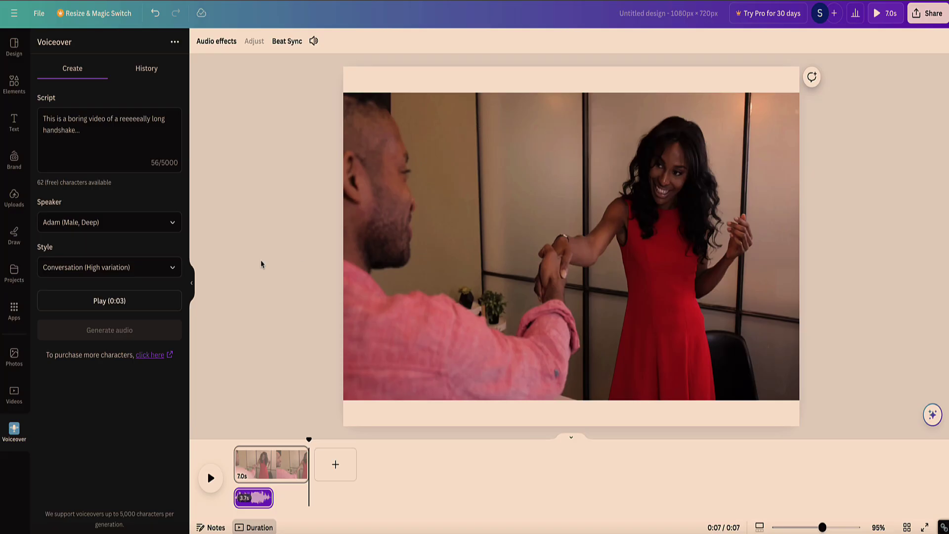
Delete the 3.7 s Adam voiceover track from the timeline
right_click(255, 501)
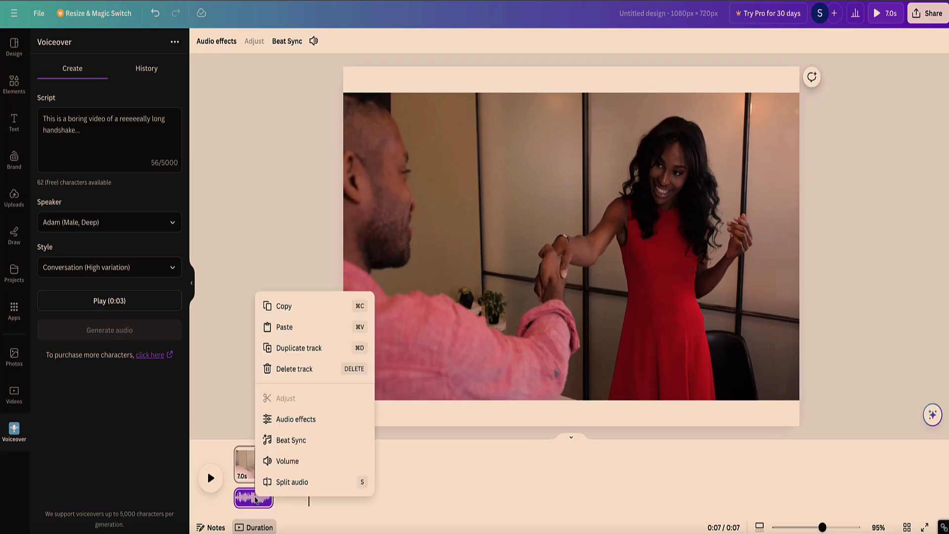
click(286, 369)
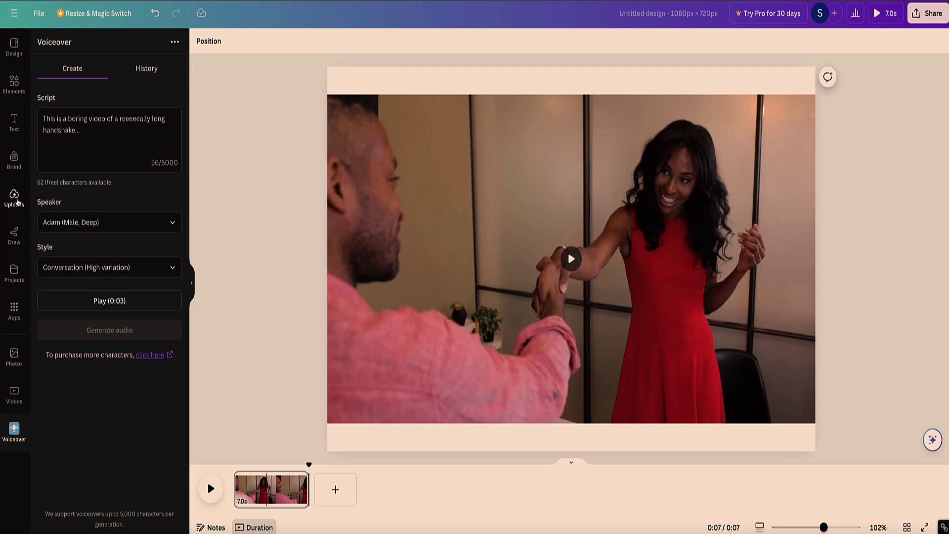
Drag the ElevenLabs MP3 from Downloads into Canva's Audio uploads
click(15, 198)
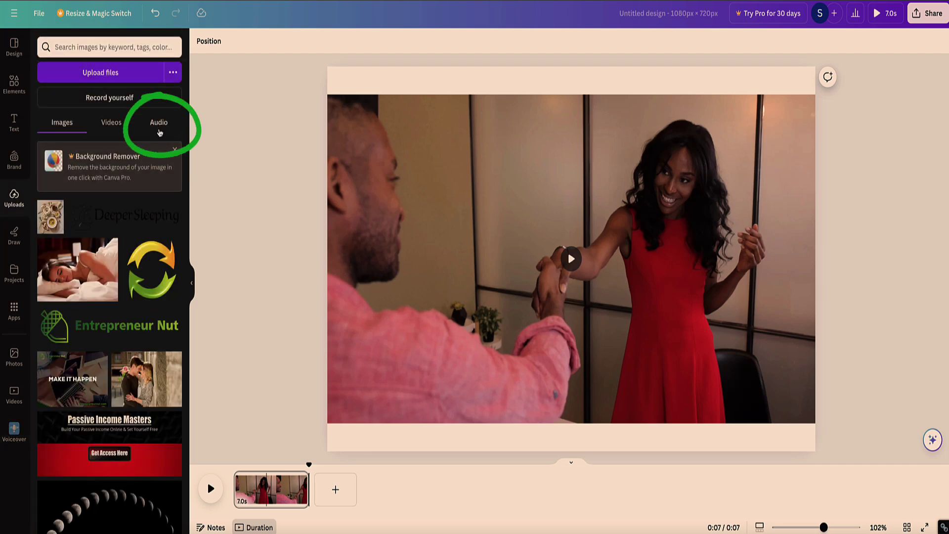
click(159, 124)
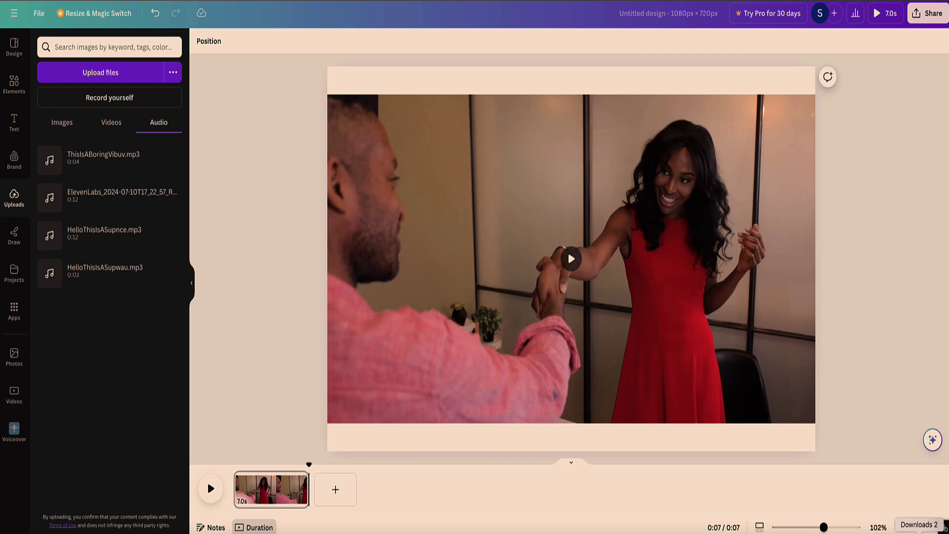
click(917, 530)
drag(681, 342, 690, 349)
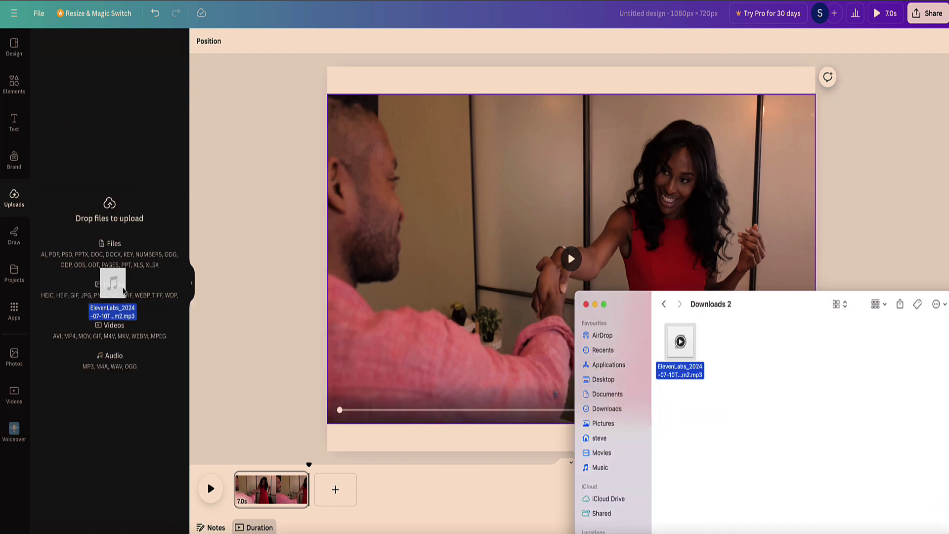
drag(123, 291, 123, 294)
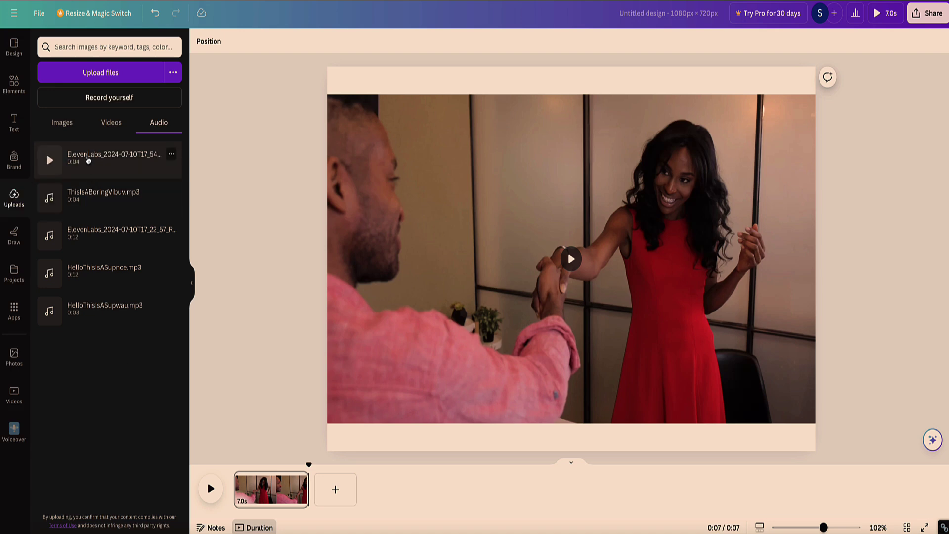
Add the 4.3 s ElevenLabs audio under the 7.0 s handshake clip and preview playback
click(88, 160)
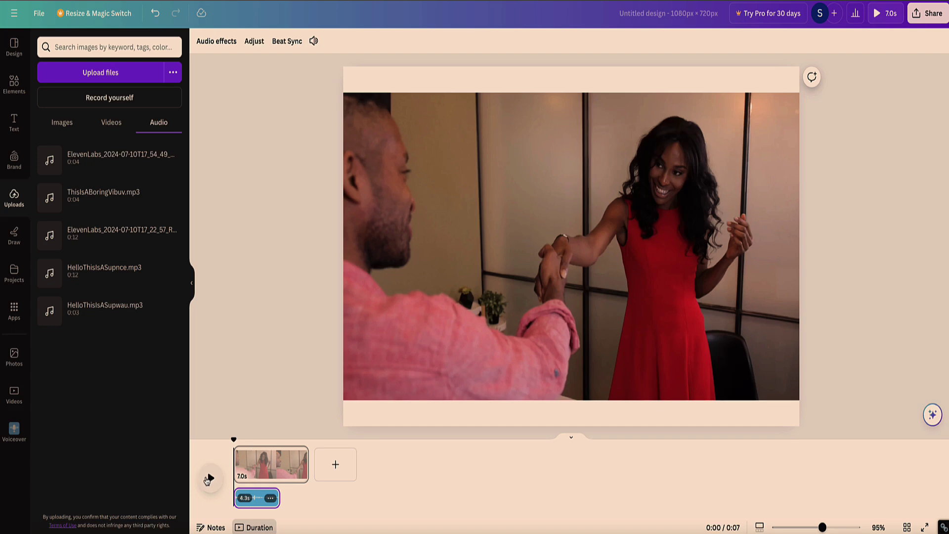
click(209, 478)
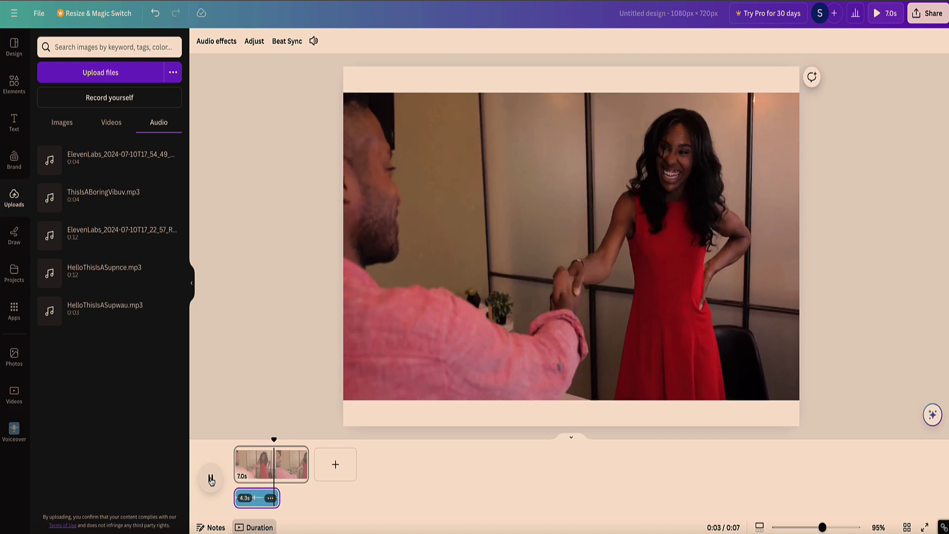
click(210, 480)
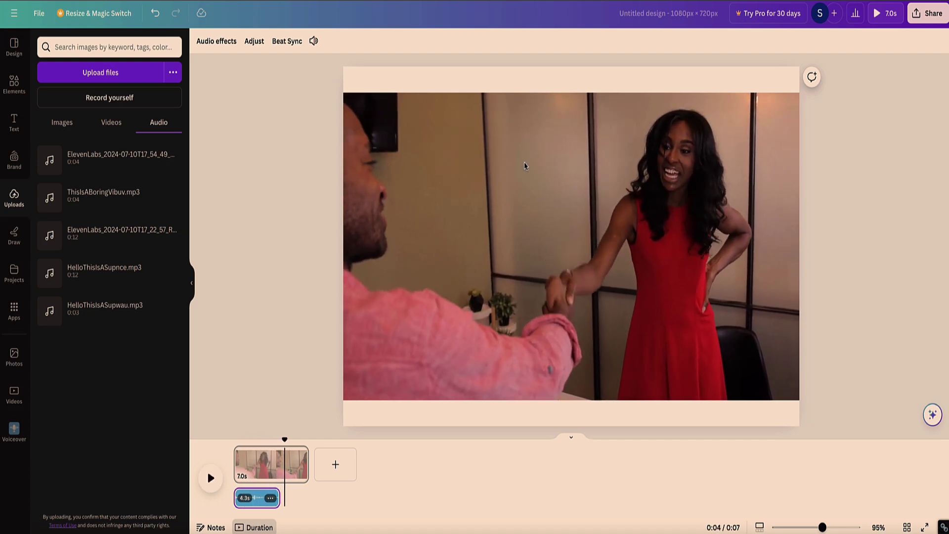